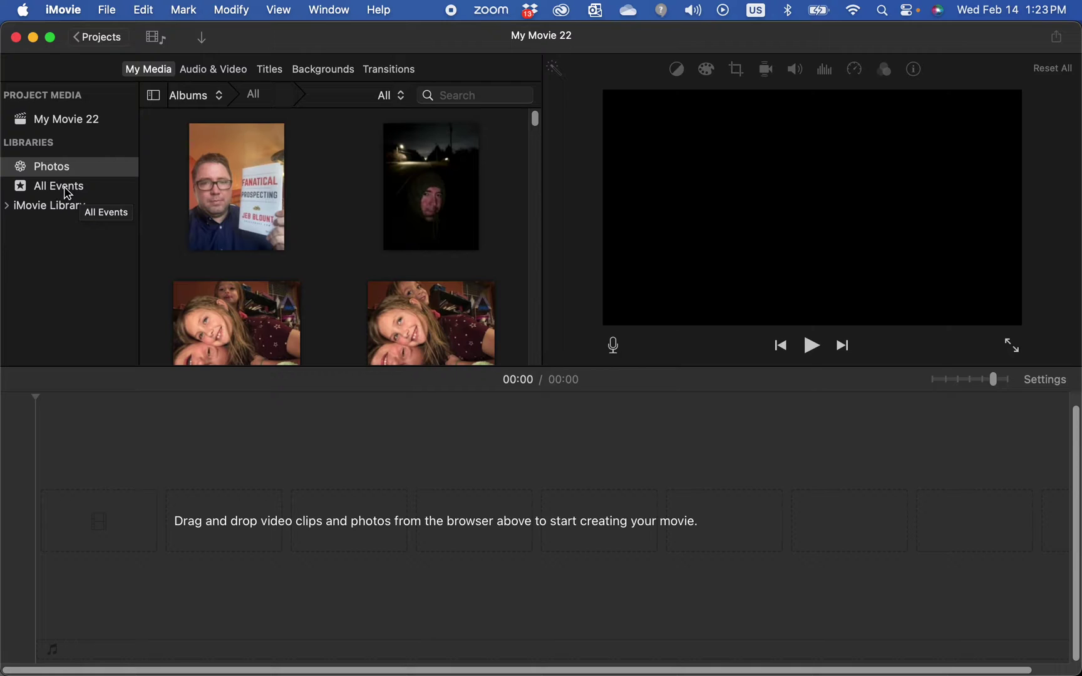
Step: Show the Photos library in the media browser for the empty My Movie 22 project
left_click(72, 169)
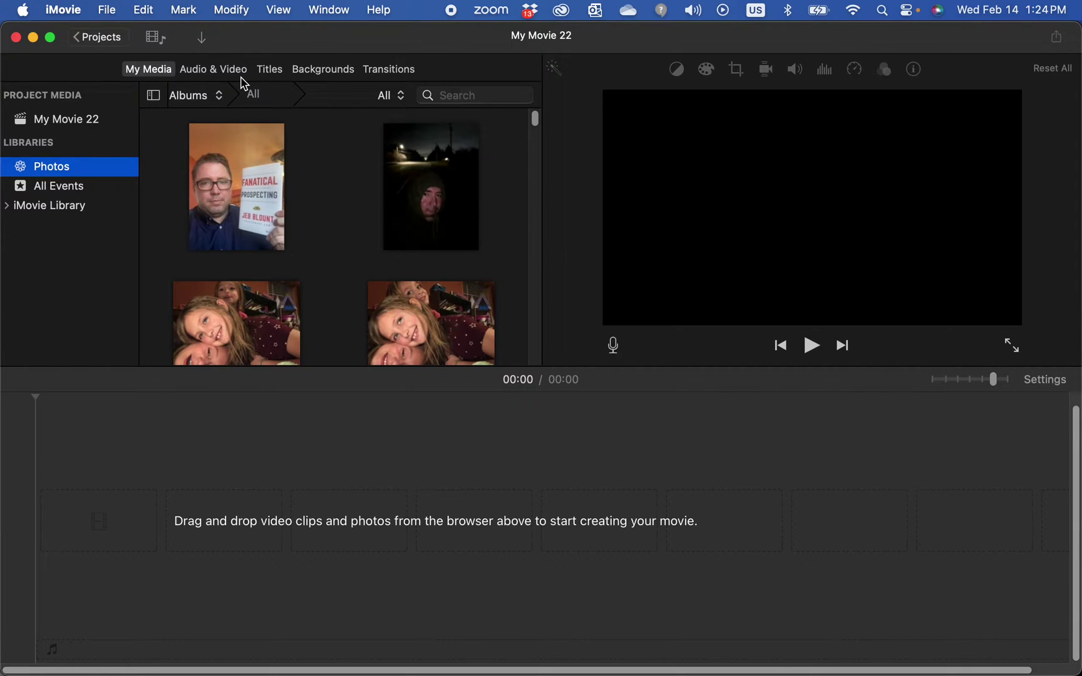
Step: Open the Videos album and drag the 8.5s wrestling clip onto the timeline
left_click(285, 99)
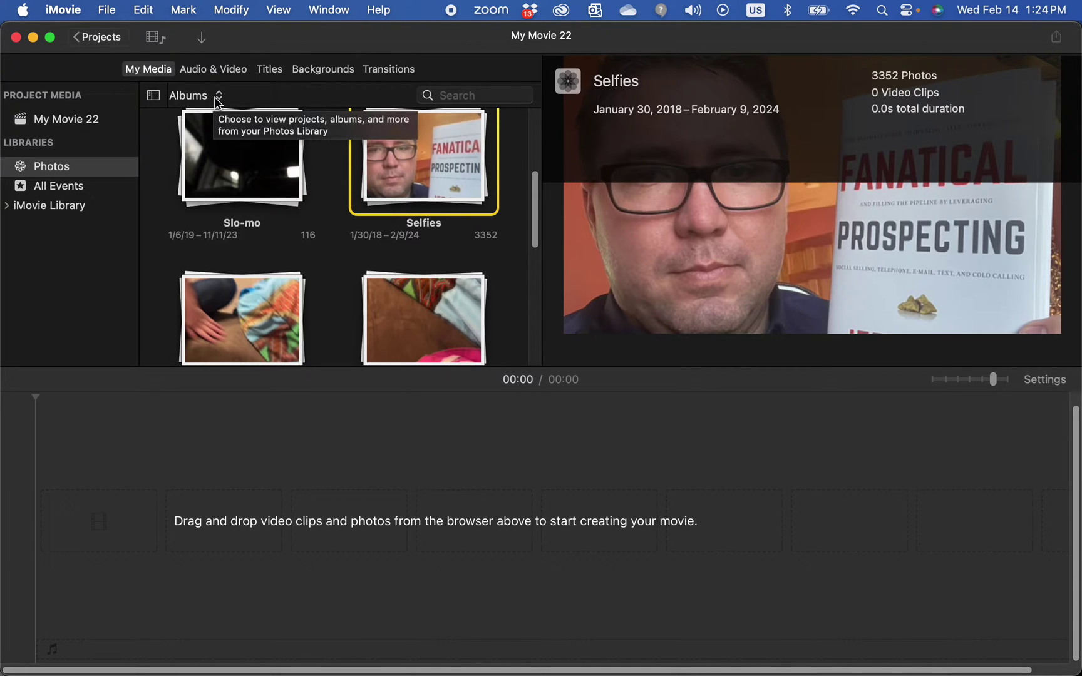
scroll(355, 306, "down", 3)
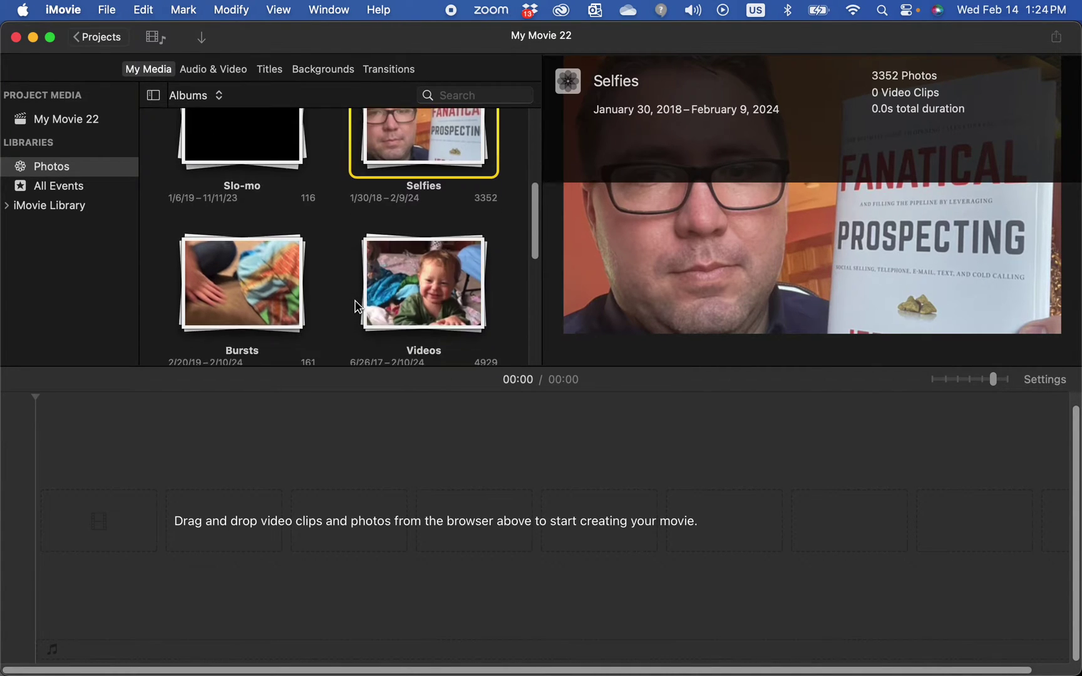
double_click(391, 273)
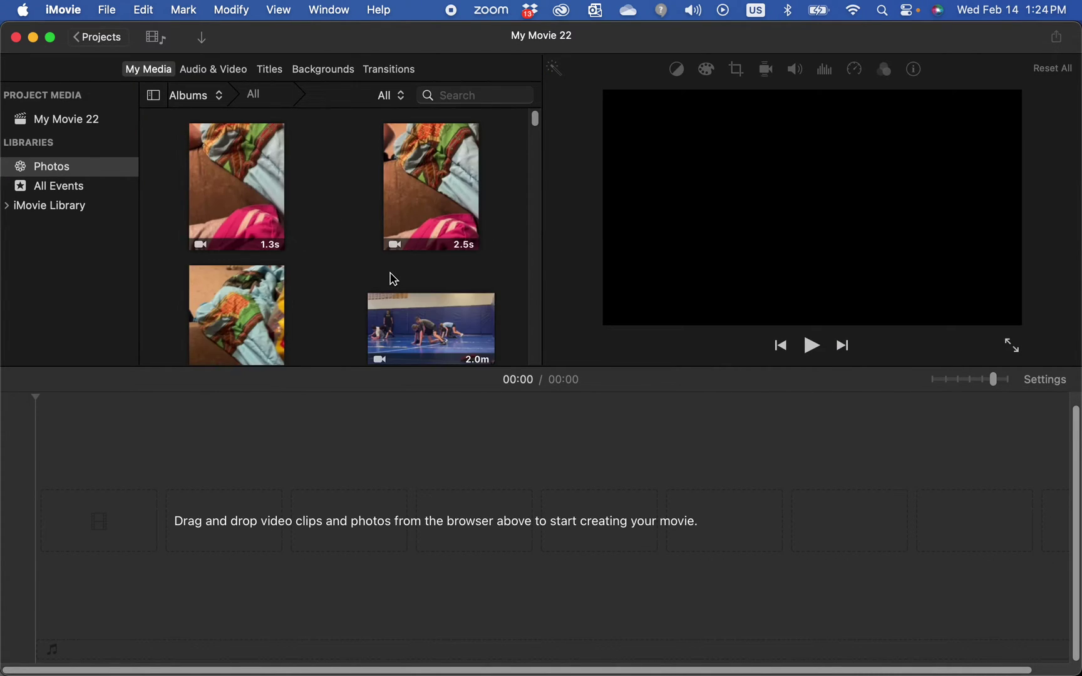
scroll(403, 302, "down", 2)
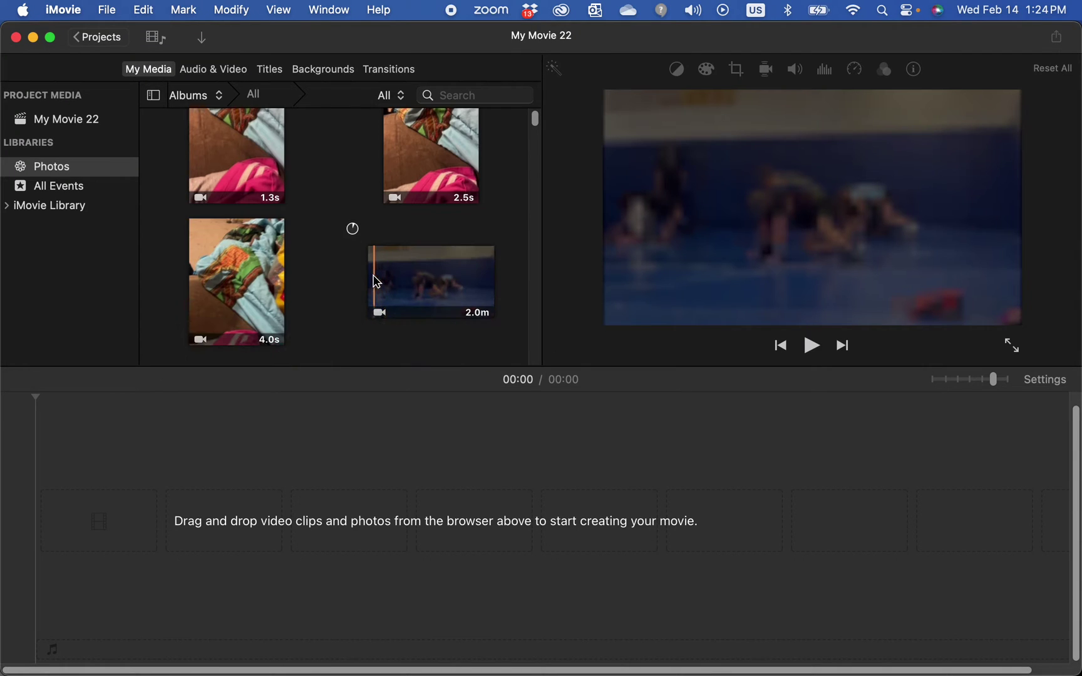
scroll(355, 281, "down", 3)
scroll(353, 281, "down", 2)
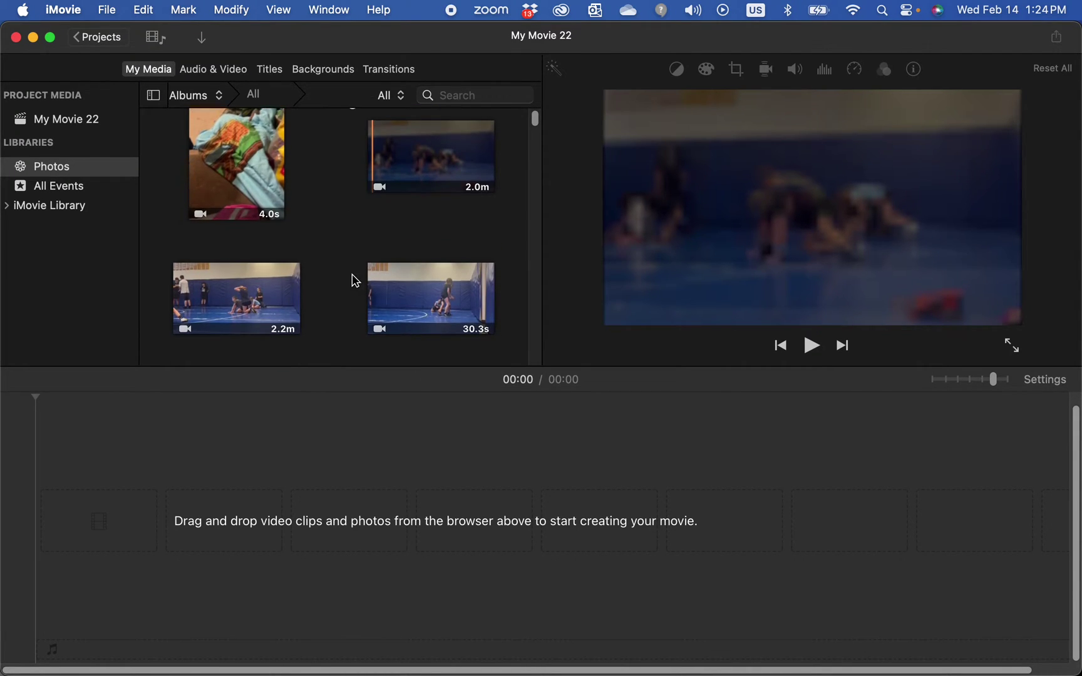
scroll(347, 283, "down", 3)
scroll(342, 286, "down", 3)
scroll(343, 286, "down", 2)
scroll(343, 286, "down", 3)
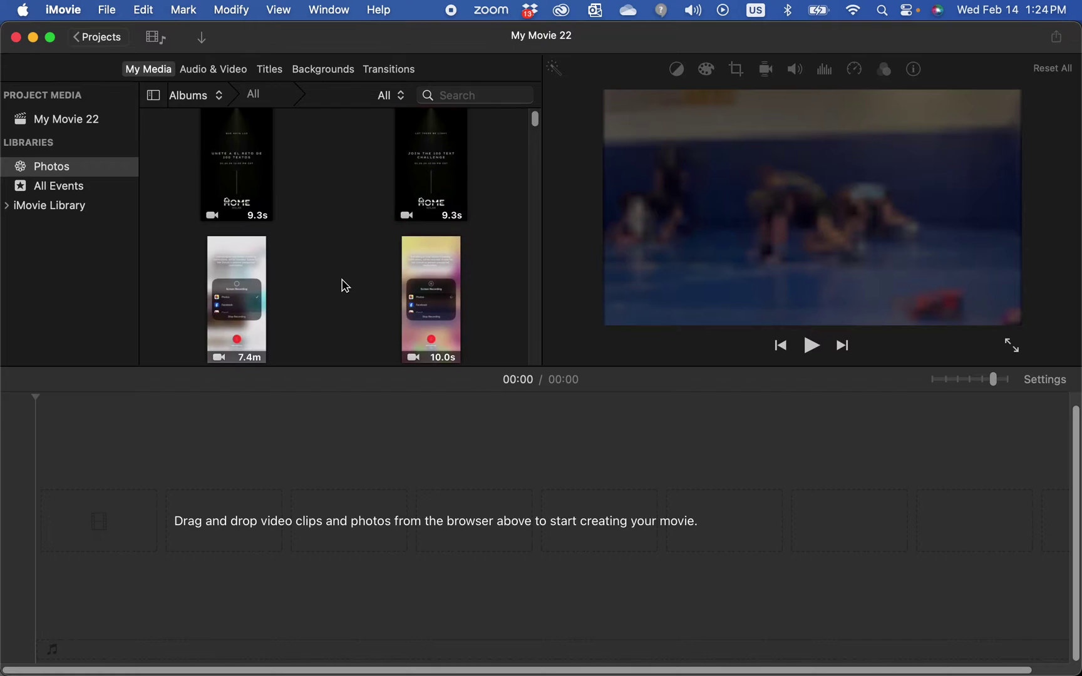
scroll(343, 286, "down", 3)
scroll(342, 286, "down", 2)
scroll(343, 286, "down", 3)
scroll(342, 287, "down", 2)
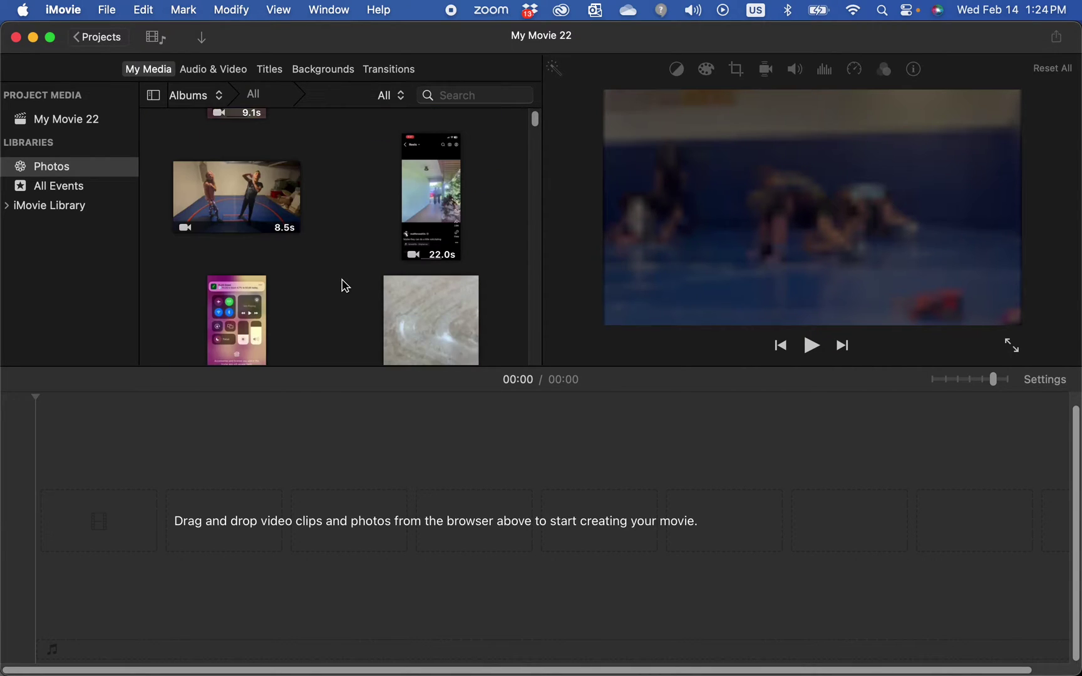
scroll(343, 286, "down", 1)
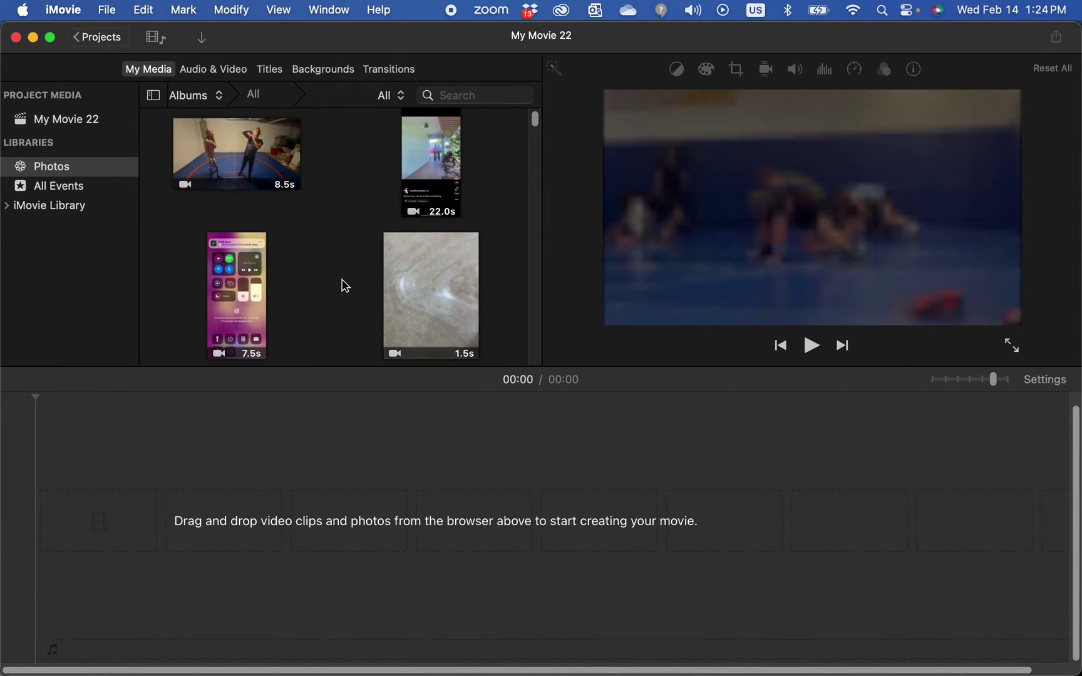
scroll(342, 286, "up", 1)
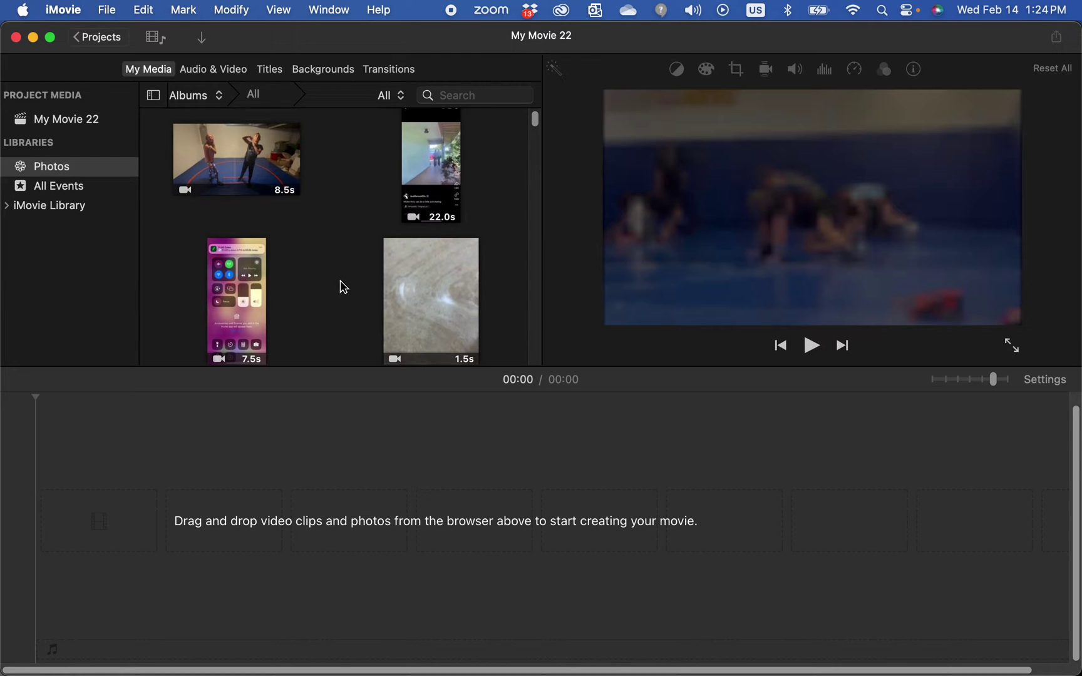
left_click_drag(239, 171, 252, 520)
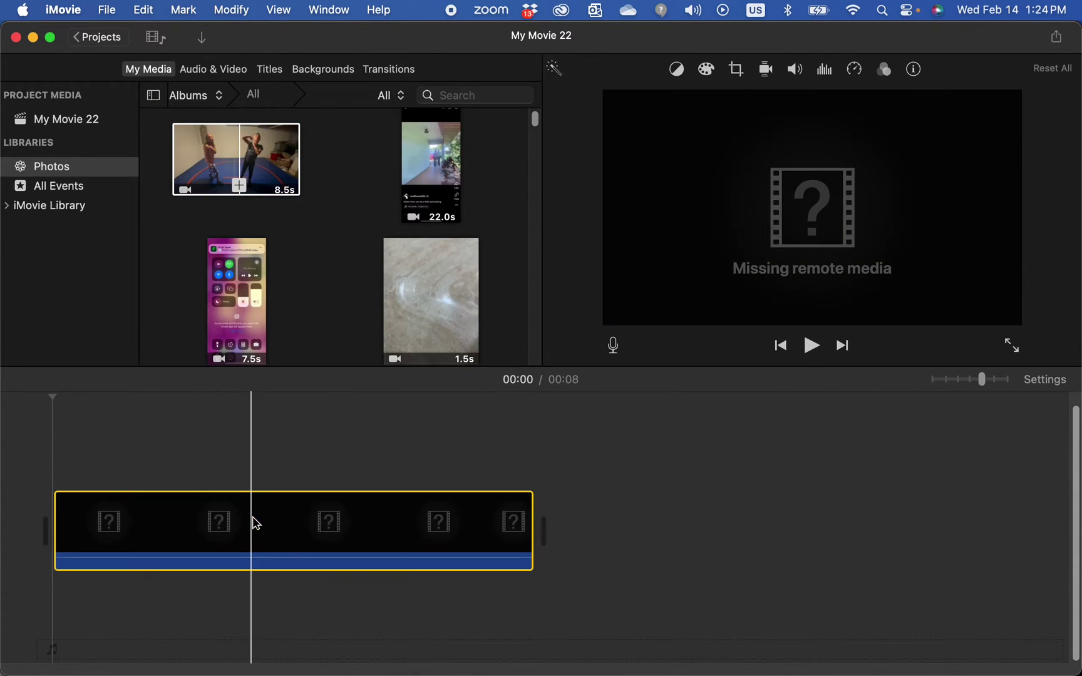
mouse_move(258, 530)
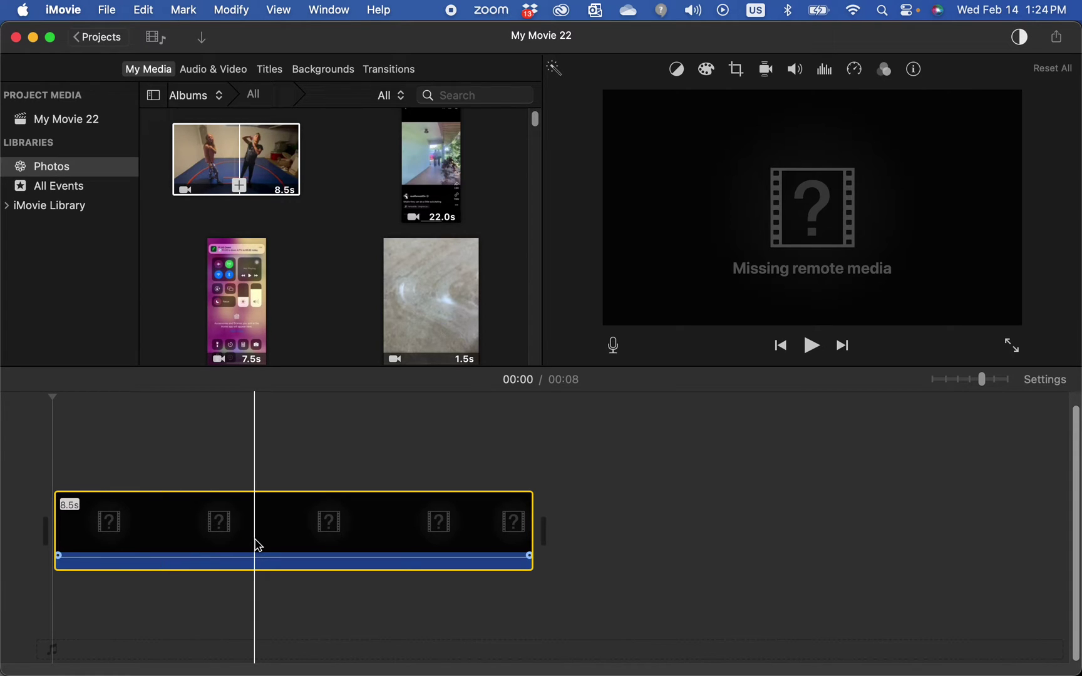
Step: Select the 8.5s wrestling clip in the browser and timeline, then trim its beginning
left_click(280, 163)
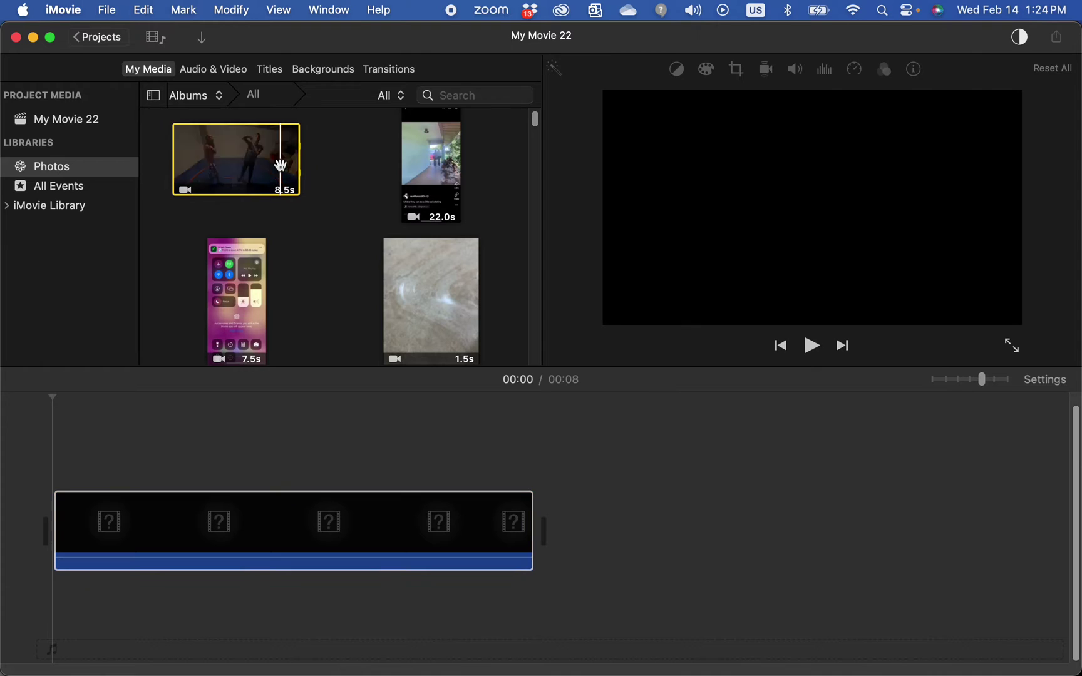
left_click(335, 168)
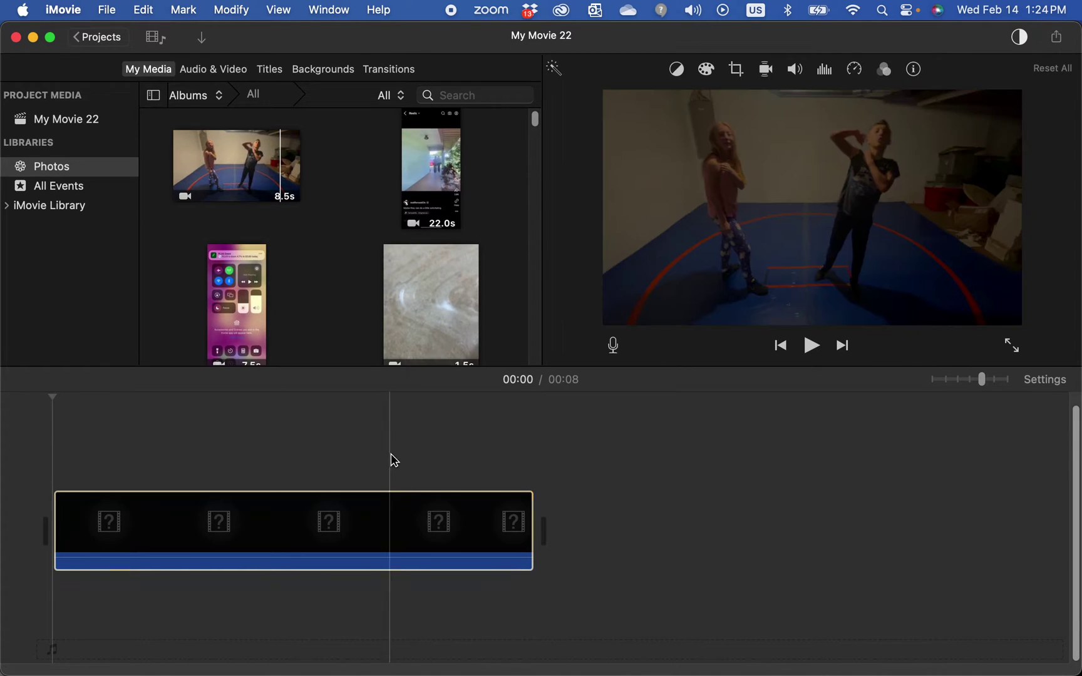
left_click(369, 535)
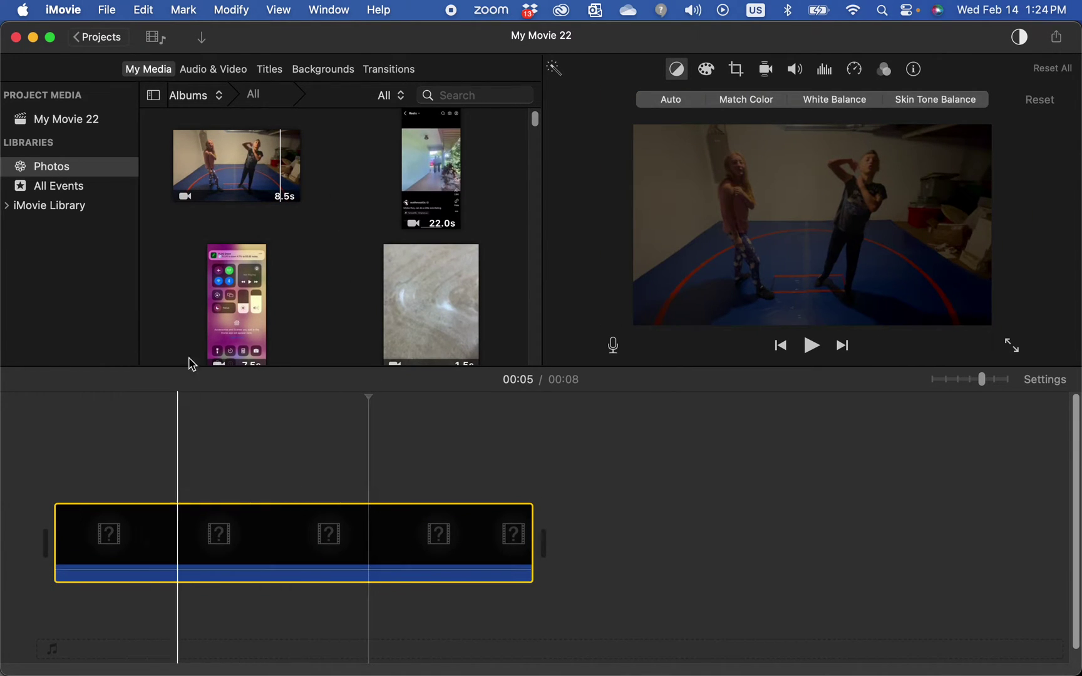
left_click(342, 213)
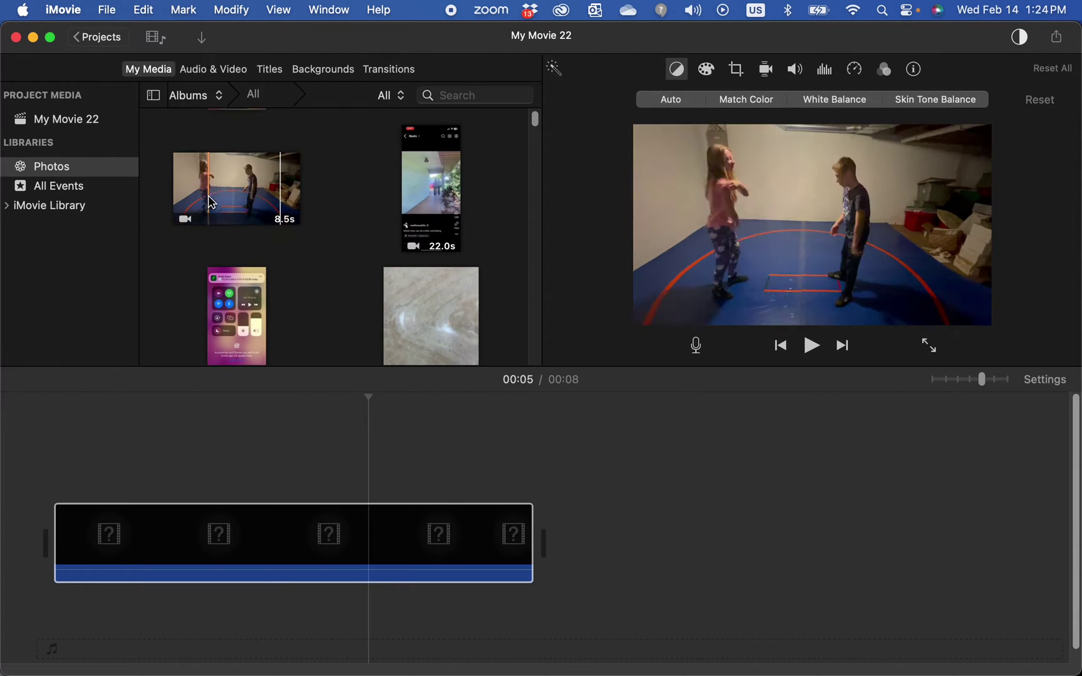
left_click(203, 203)
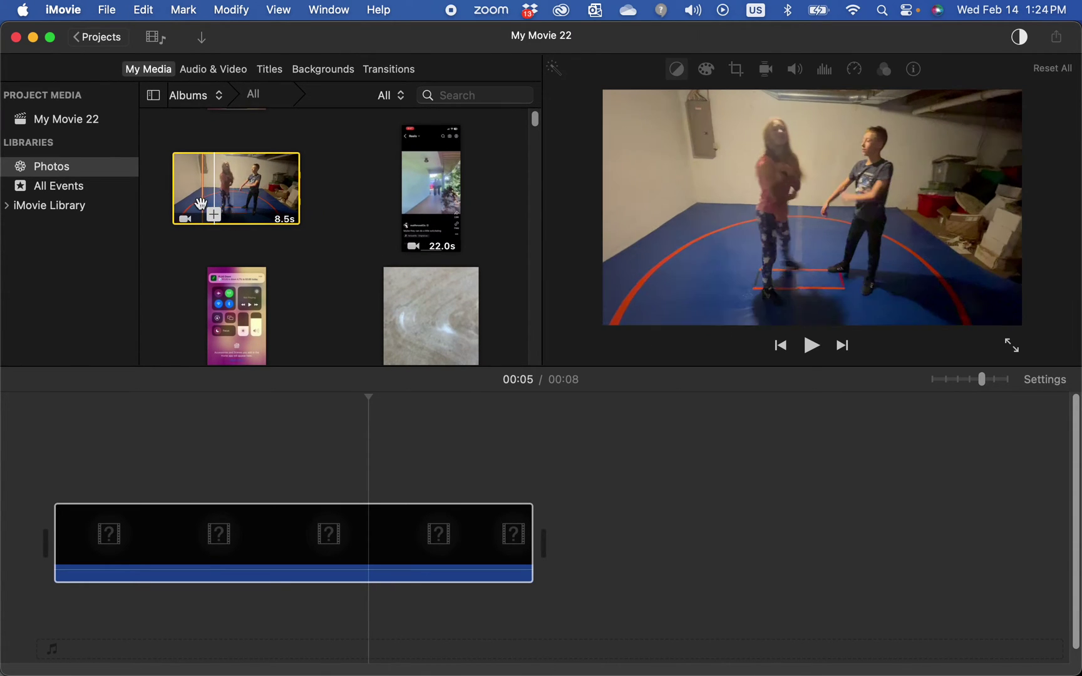
left_click(279, 524)
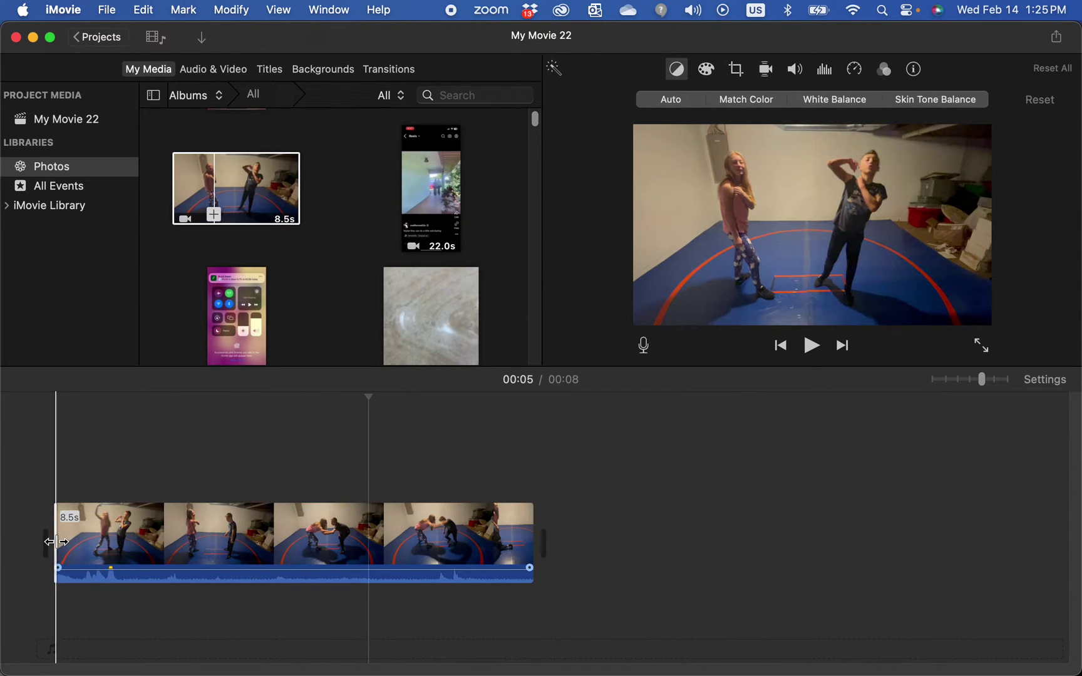
mouse_move(56, 541)
left_mouse_down()
mouse_move(274, 556)
mouse_move(11, 531)
left_mouse_up()
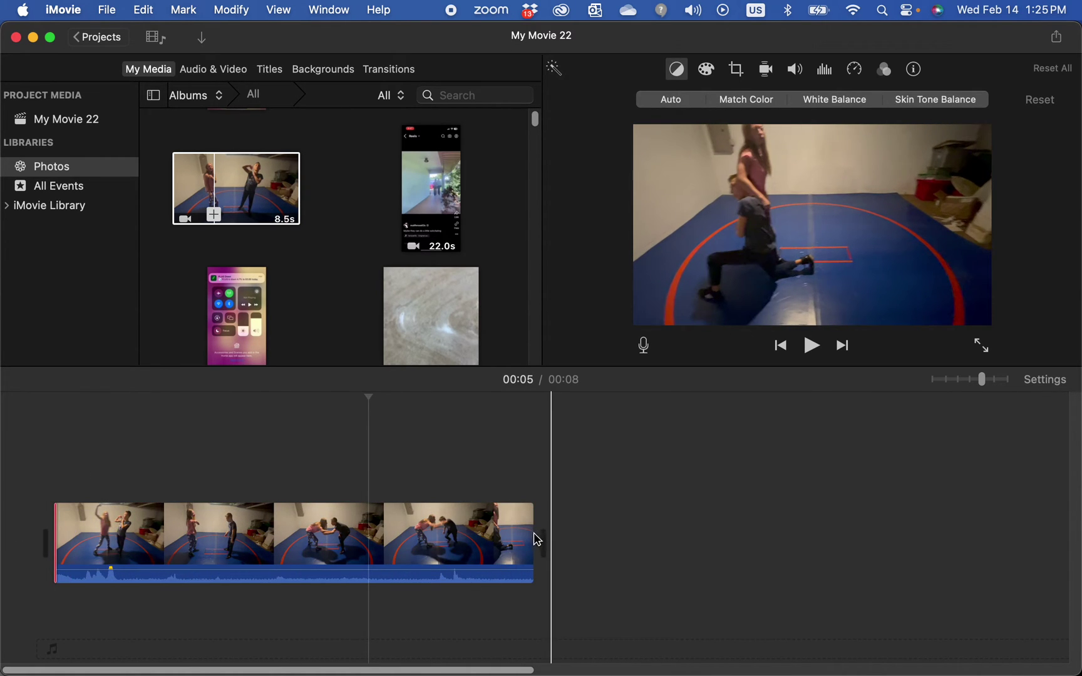
Step: Trim the wrestling clip's end and split it at about 3 seconds
mouse_move(538, 538)
left_mouse_down()
mouse_move(518, 592)
mouse_move(656, 617)
left_mouse_up()
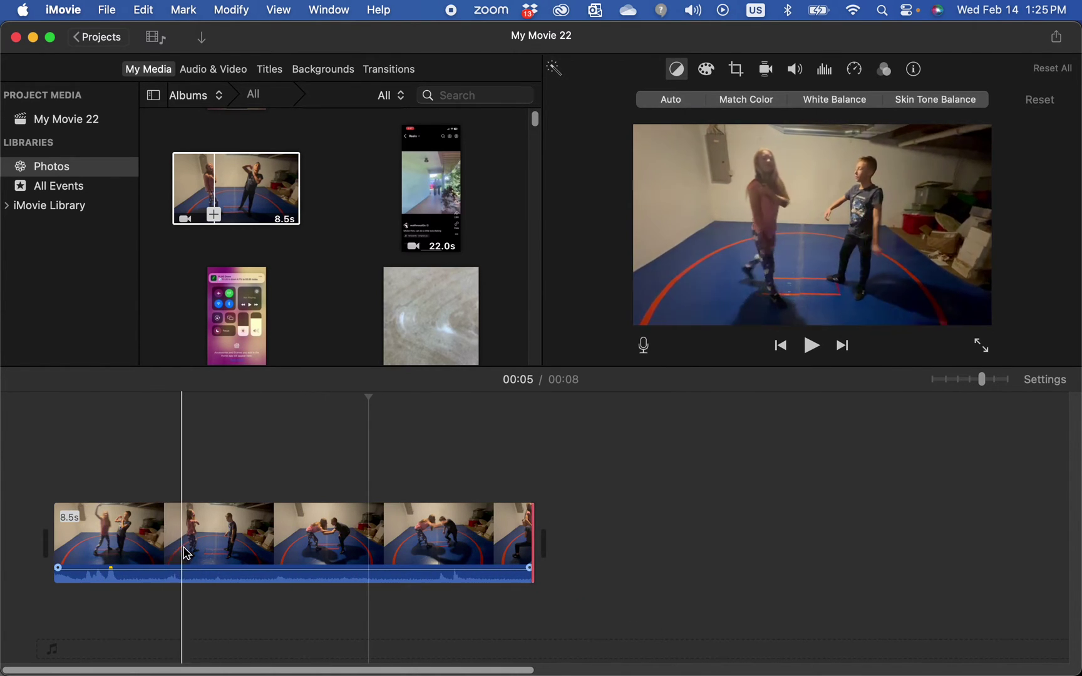
left_click(265, 550)
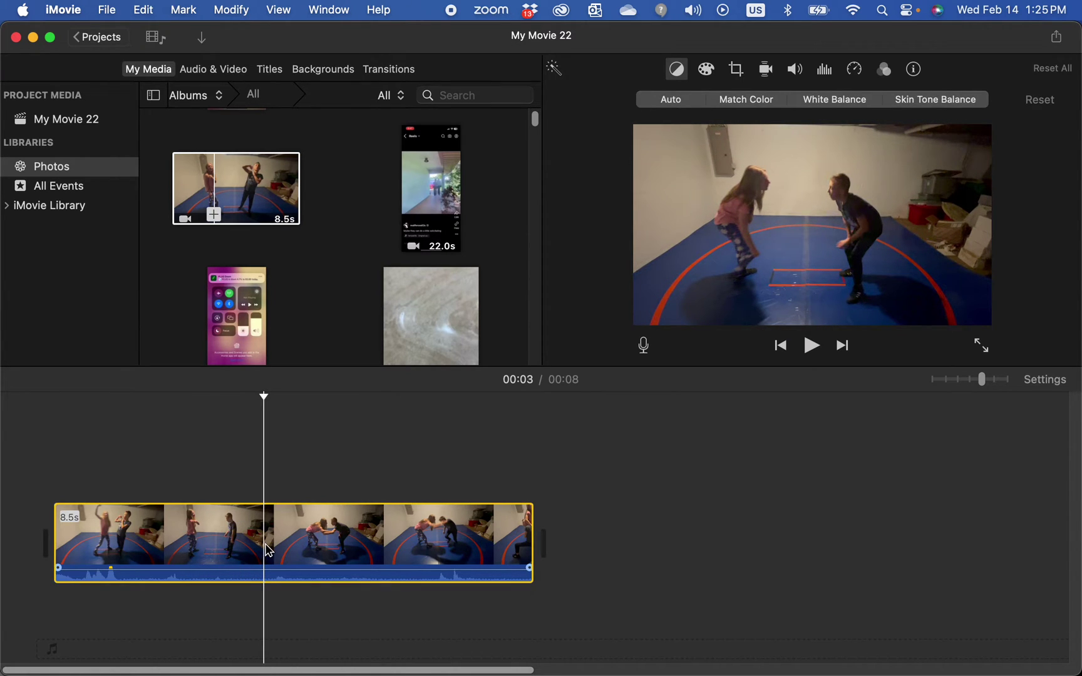
right_click(265, 550)
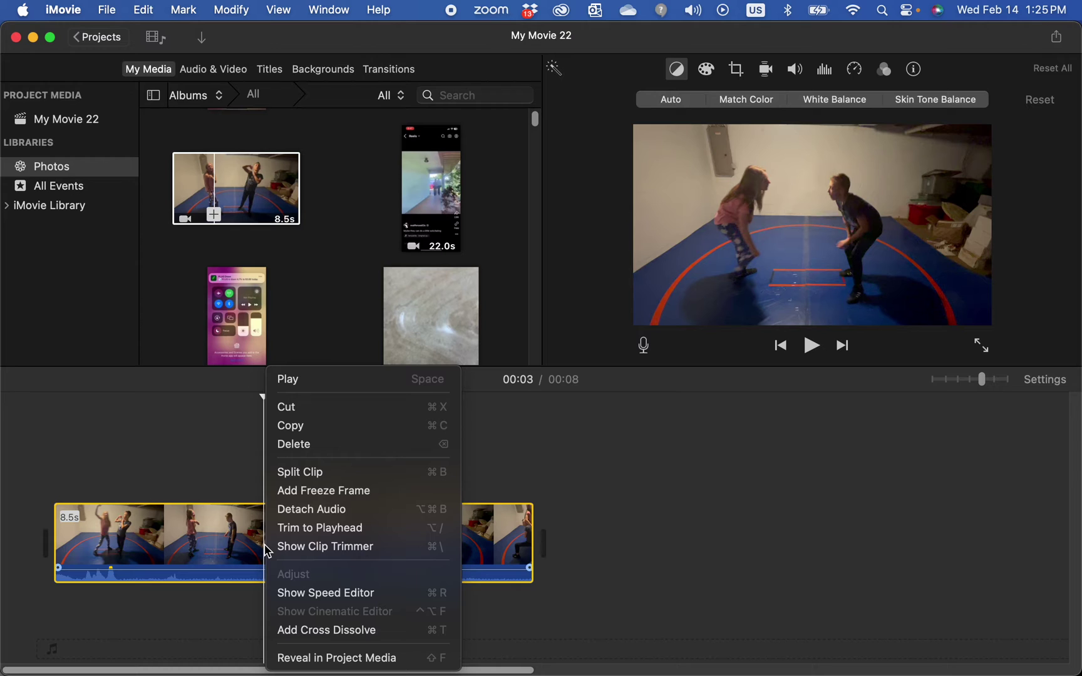
left_click(312, 472)
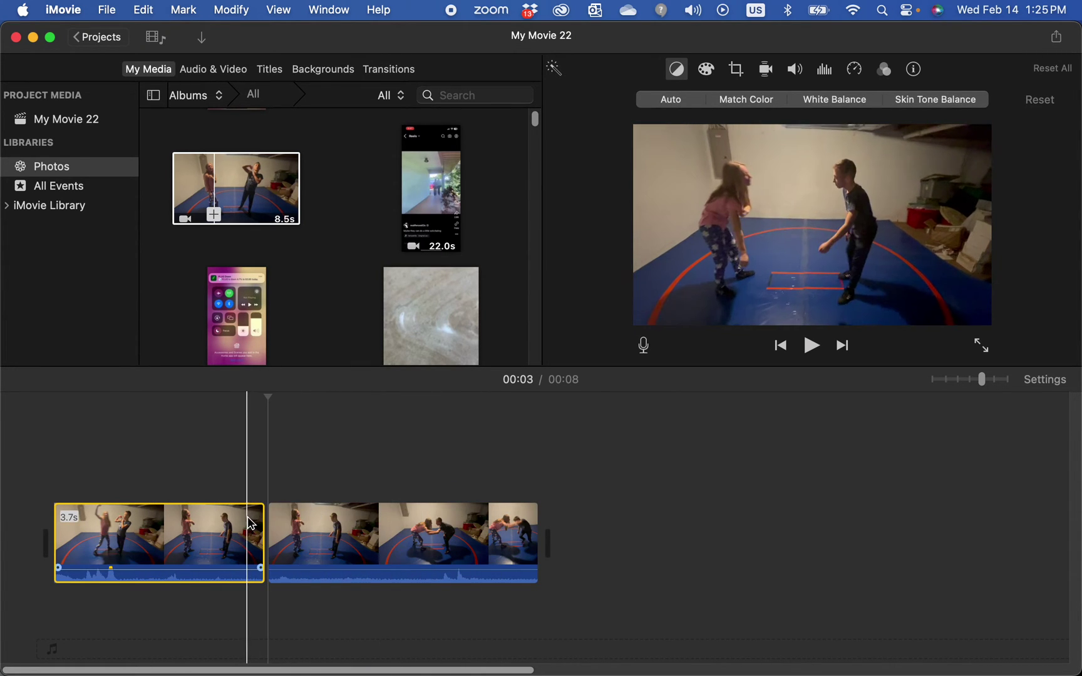
Step: Adjust the first piece's end and delete the second piece
mouse_move(263, 576)
left_mouse_down()
mouse_move(315, 579)
mouse_move(262, 576)
left_mouse_up()
left_click(352, 549)
key("Delete")
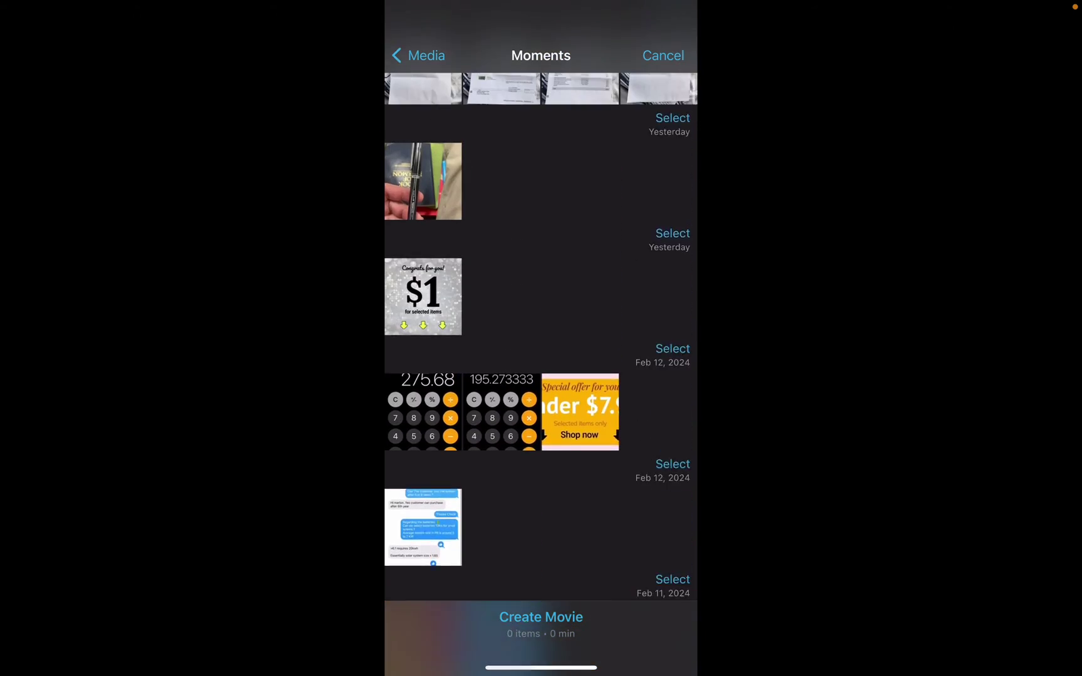
scroll(542, 338, "up", 3)
Step: Create My Movie 3 from the Jan 15 8.4s clip in Recently Added videos
left_click(419, 56)
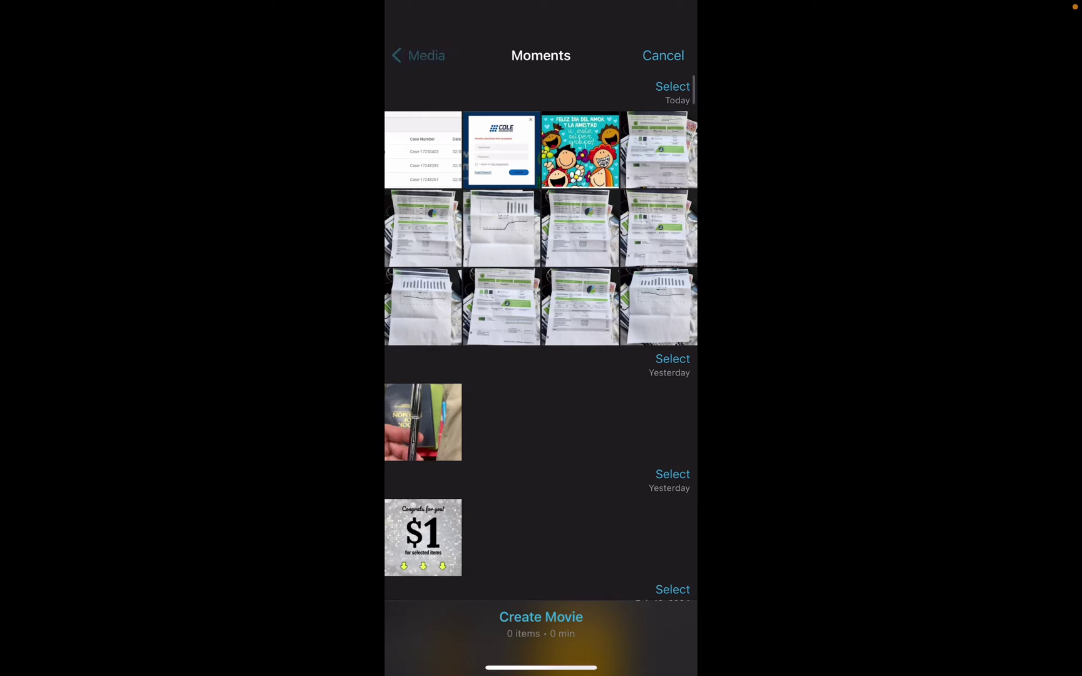
left_click(541, 141)
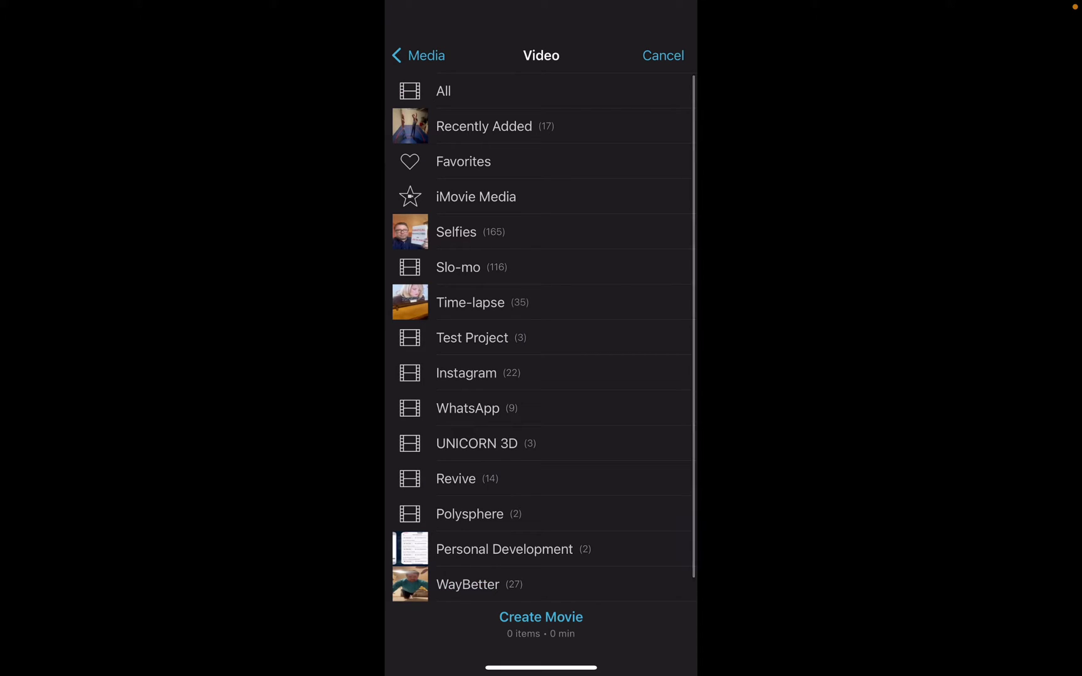
left_click(484, 126)
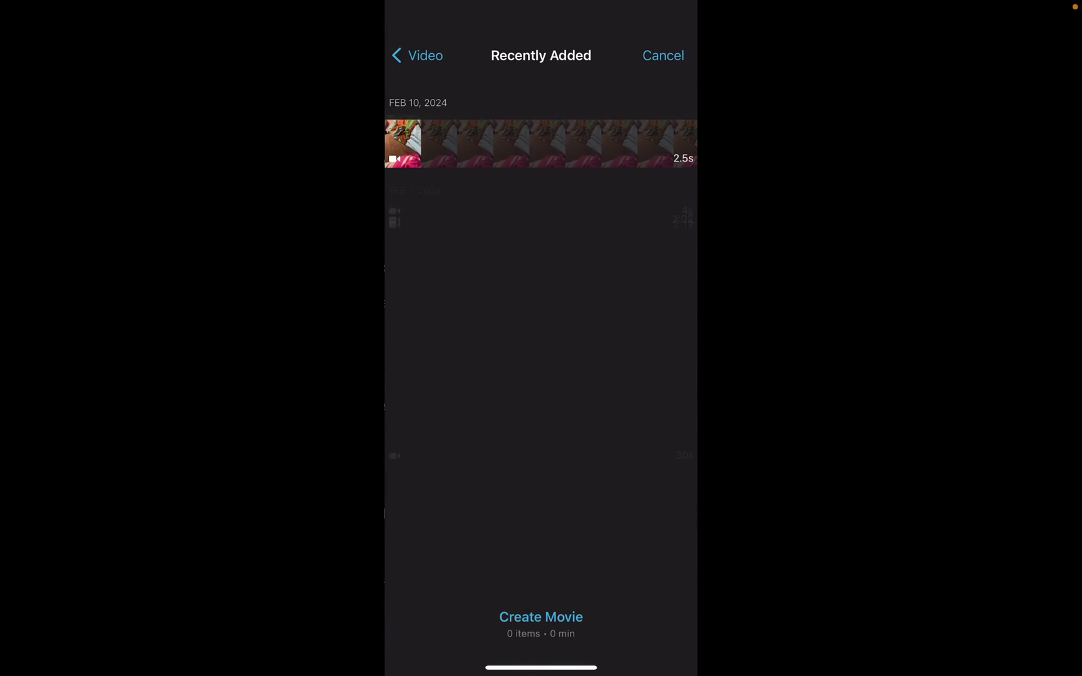
scroll(542, 339, "down", 5)
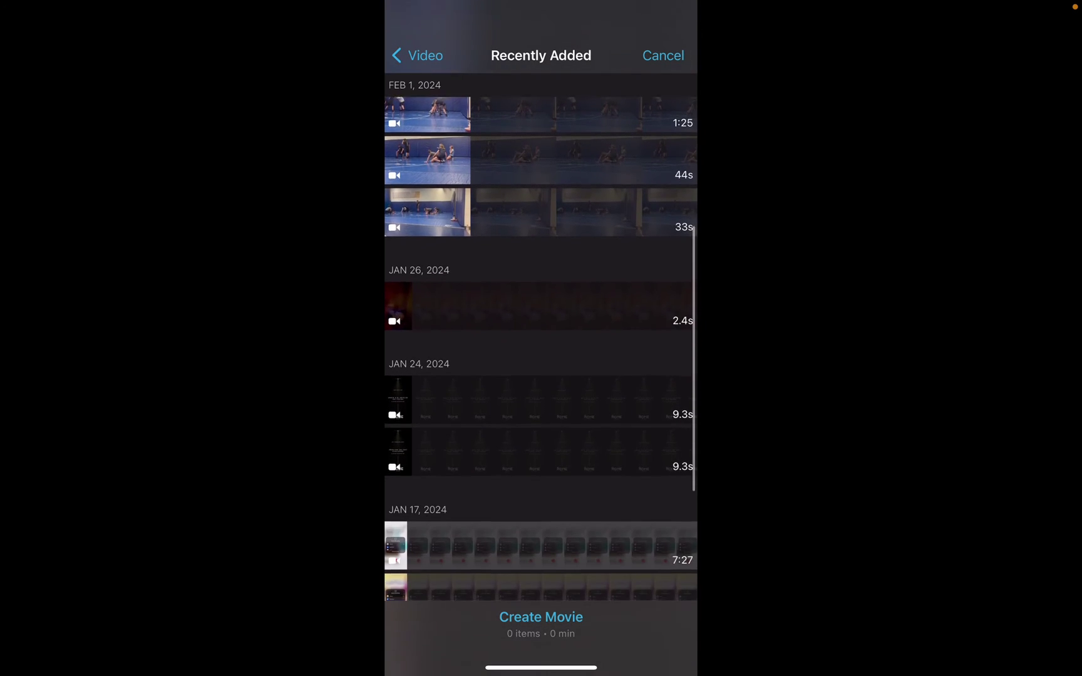
scroll(541, 338, "down", 3)
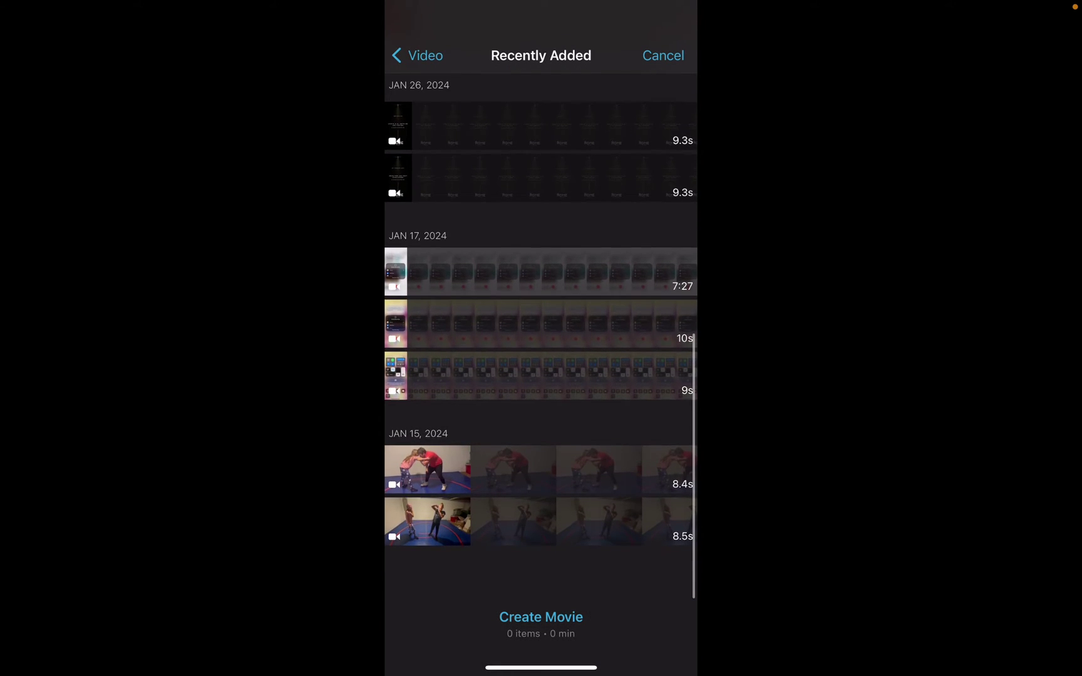
left_click(541, 469)
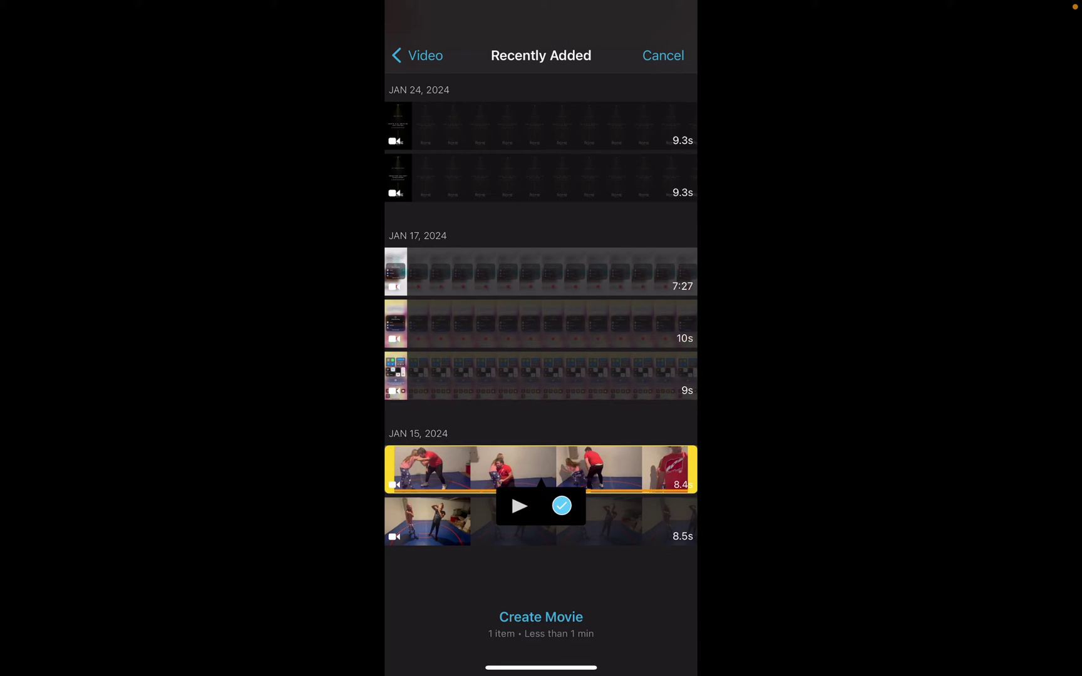
left_click(541, 617)
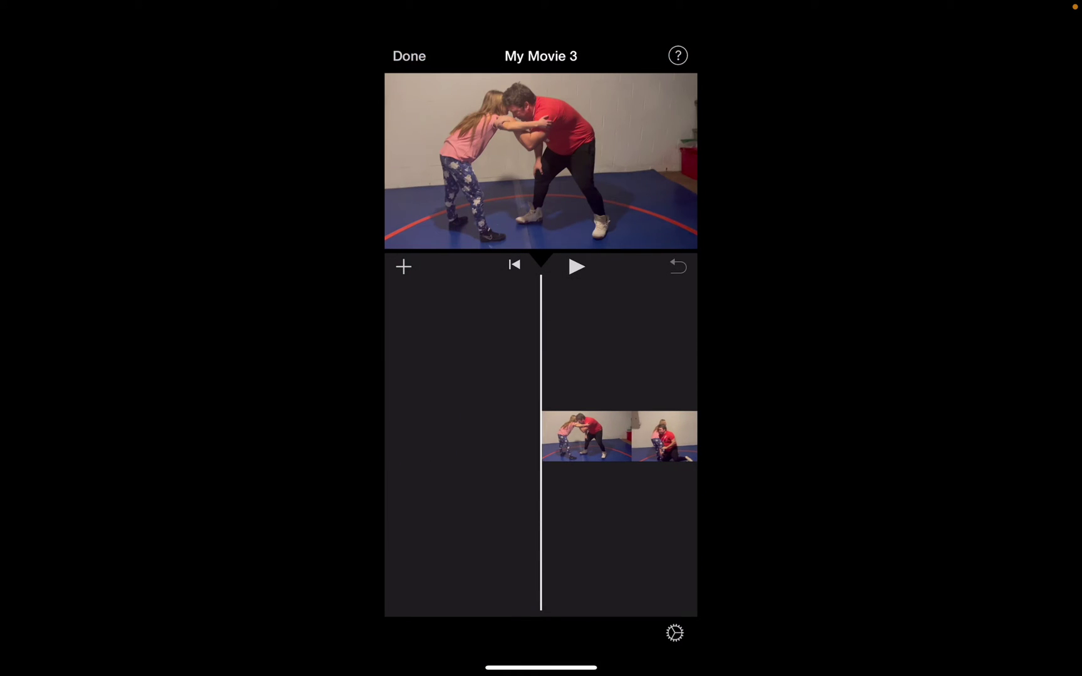
Step: Open and dismiss the media browser, scrub the timeline, and select the wrestling clip
left_click(404, 266)
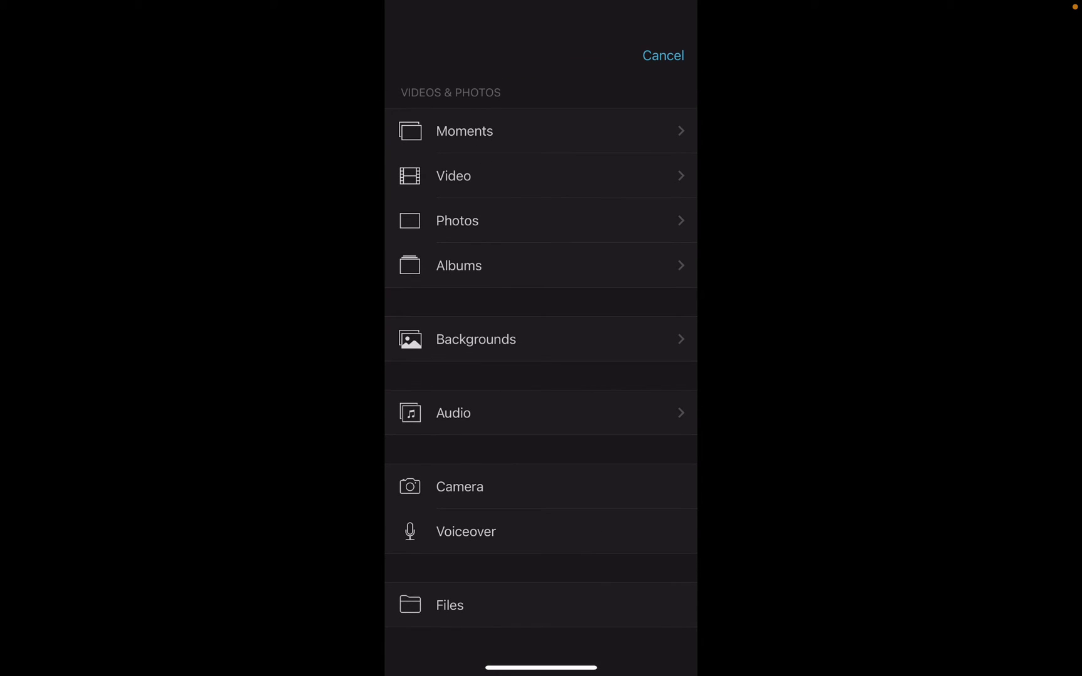
left_click(662, 55)
left_click(403, 266)
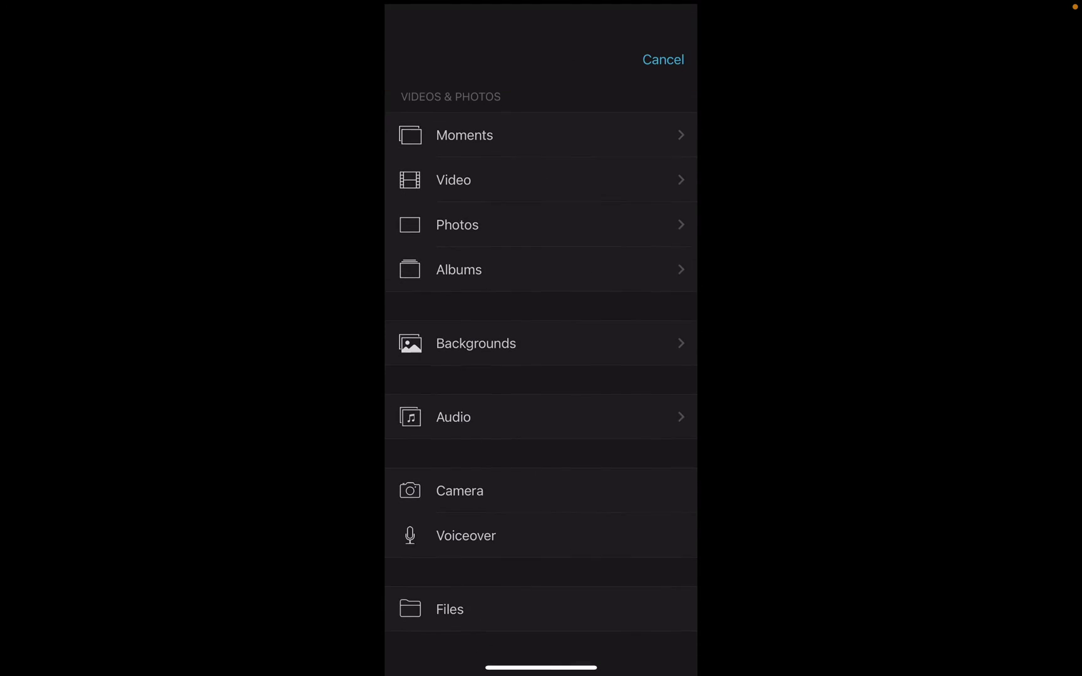
left_click(663, 55)
mouse_move(625, 435)
left_mouse_down()
mouse_move(550, 435)
mouse_move(562, 436)
left_mouse_up()
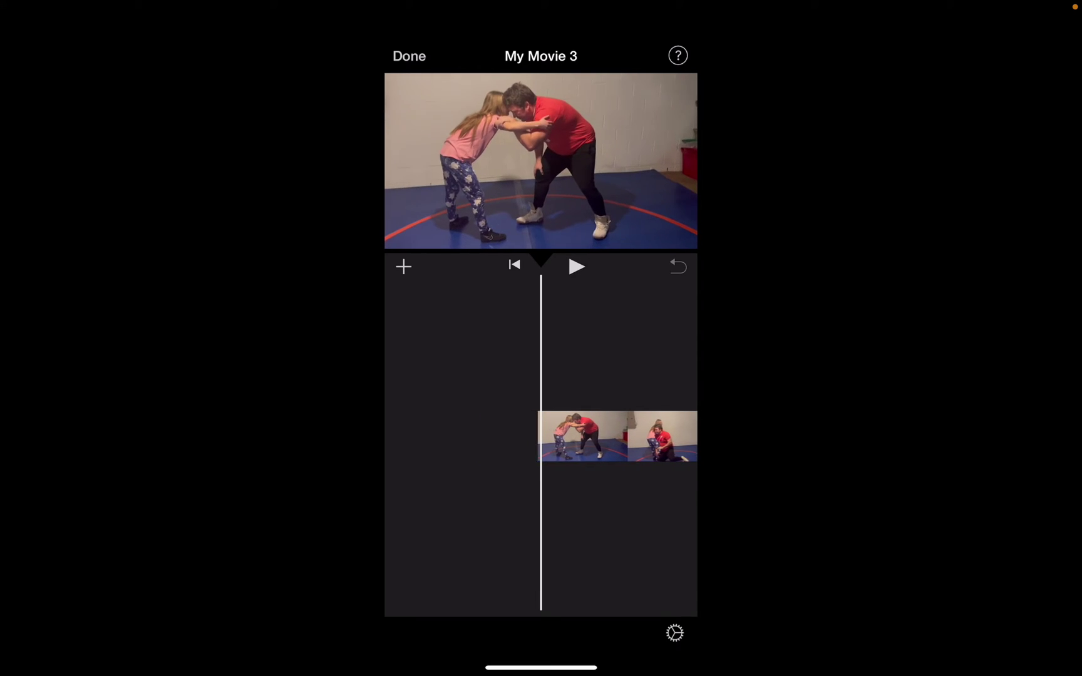
left_click(616, 436)
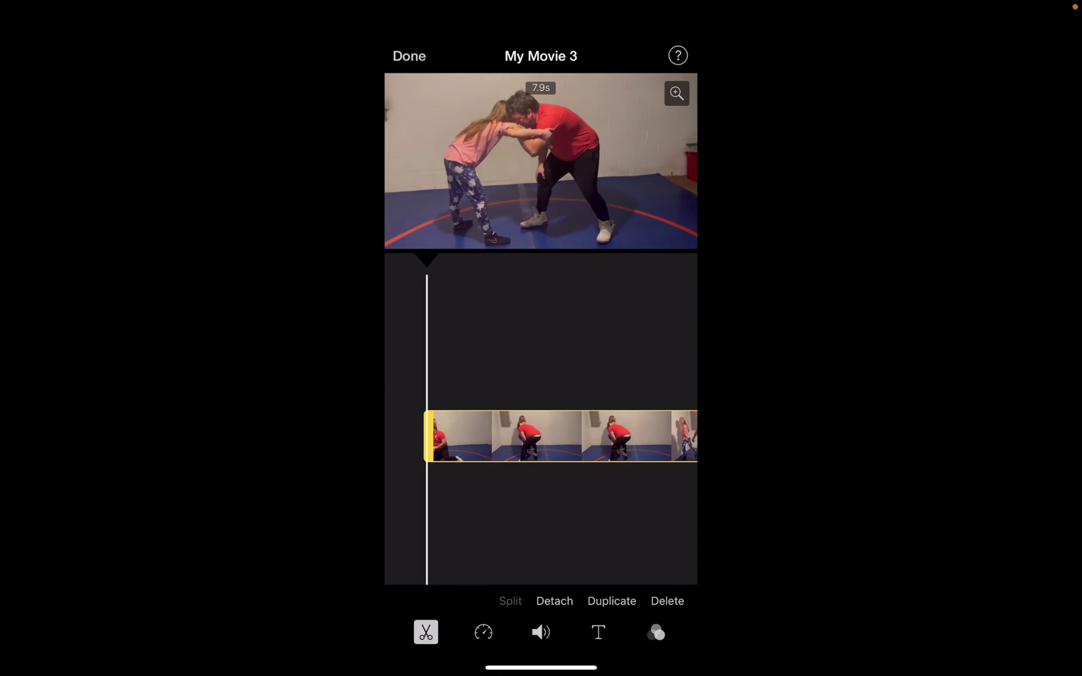
Step: Reselect the wrestling clip and drag its end handle to trim it to about 6.2 seconds
left_click(678, 267)
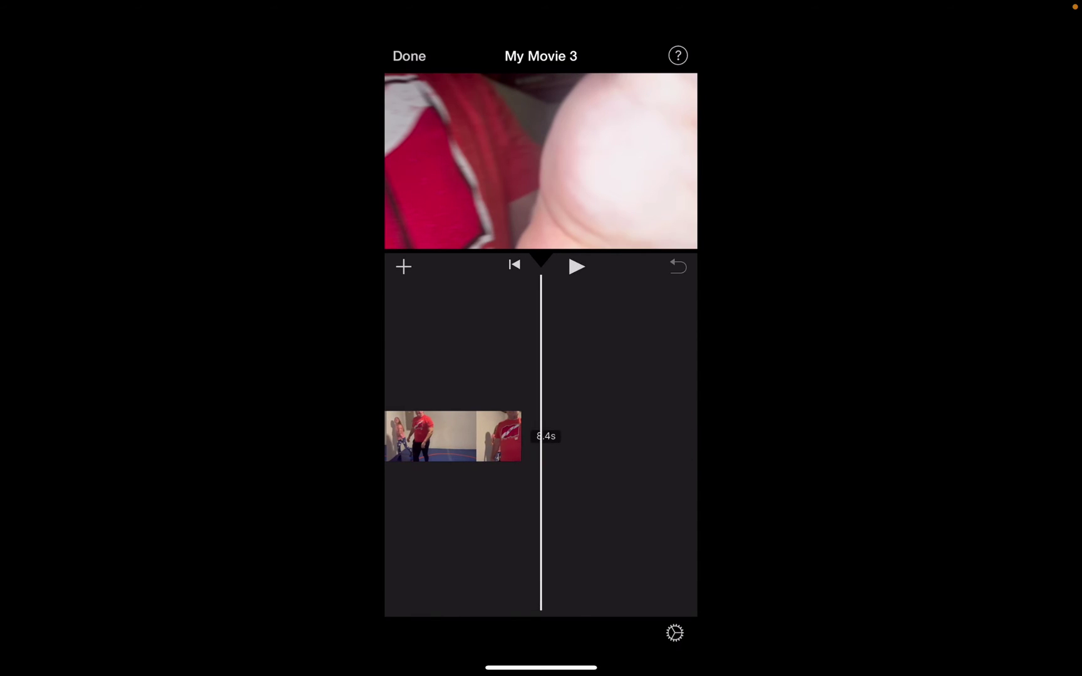
left_click(449, 436)
mouse_move(539, 436)
left_mouse_down()
mouse_move(440, 435)
mouse_move(553, 436)
left_mouse_up()
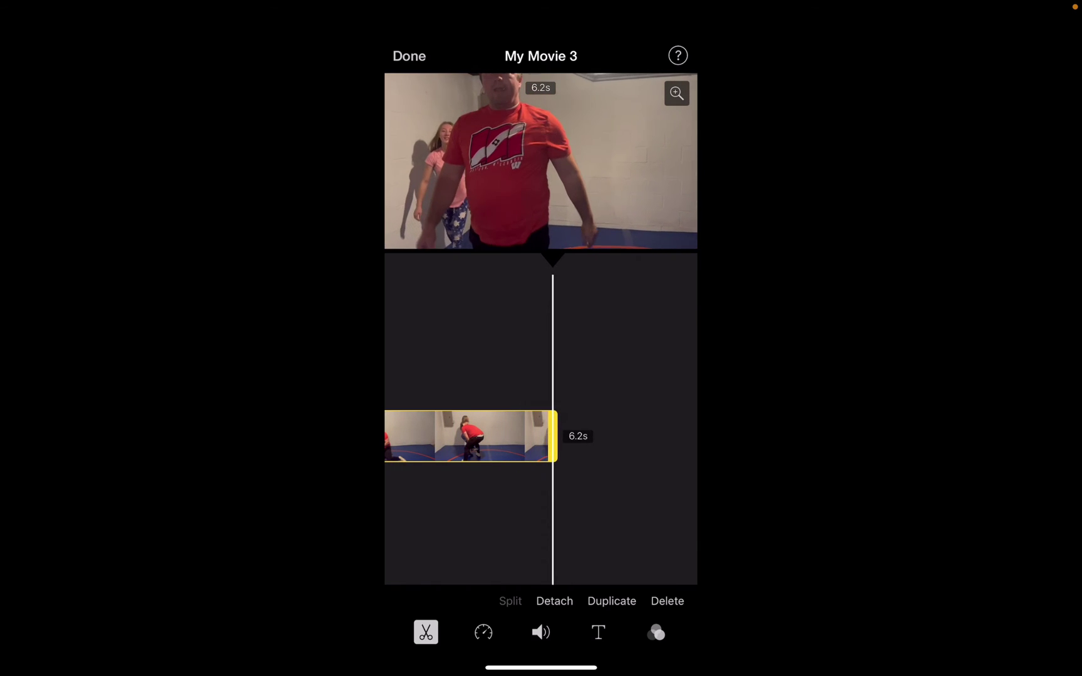
mouse_move(474, 508)
left_mouse_down()
mouse_move(643, 508)
mouse_move(491, 507)
left_mouse_up()
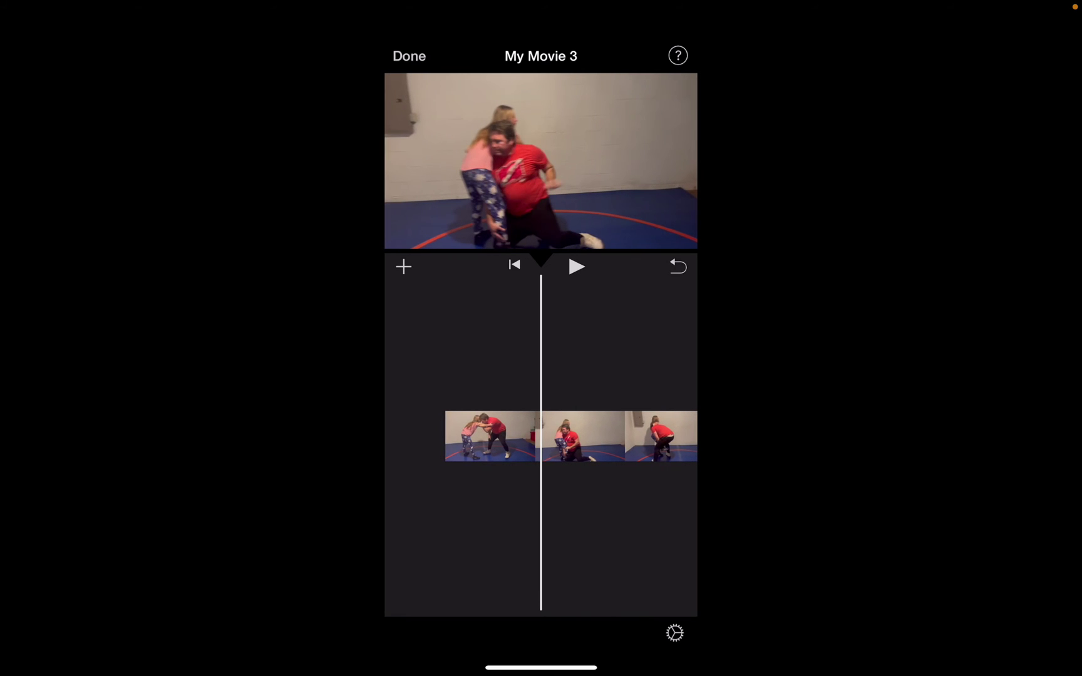
Step: Split the clip, delete the second piece, and nudge the remaining 2.2-second clip's end
left_click(507, 435)
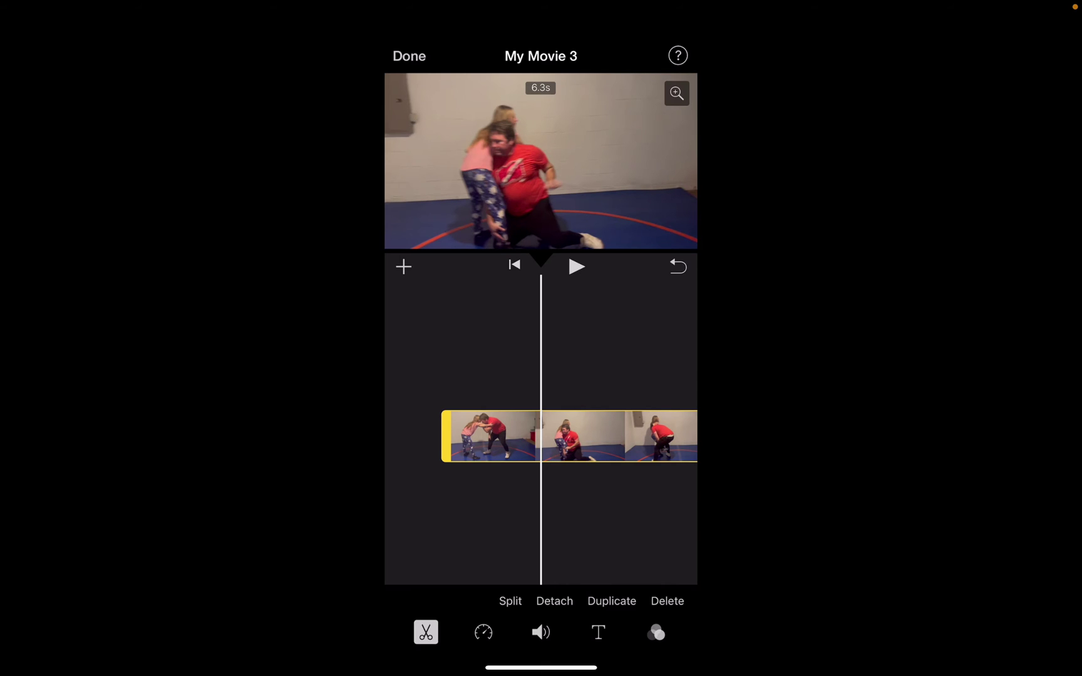
left_click(510, 601)
mouse_move(541, 508)
left_mouse_down()
mouse_move(608, 508)
mouse_move(537, 507)
mouse_move(569, 508)
mouse_move(560, 507)
left_mouse_up()
left_click(618, 436)
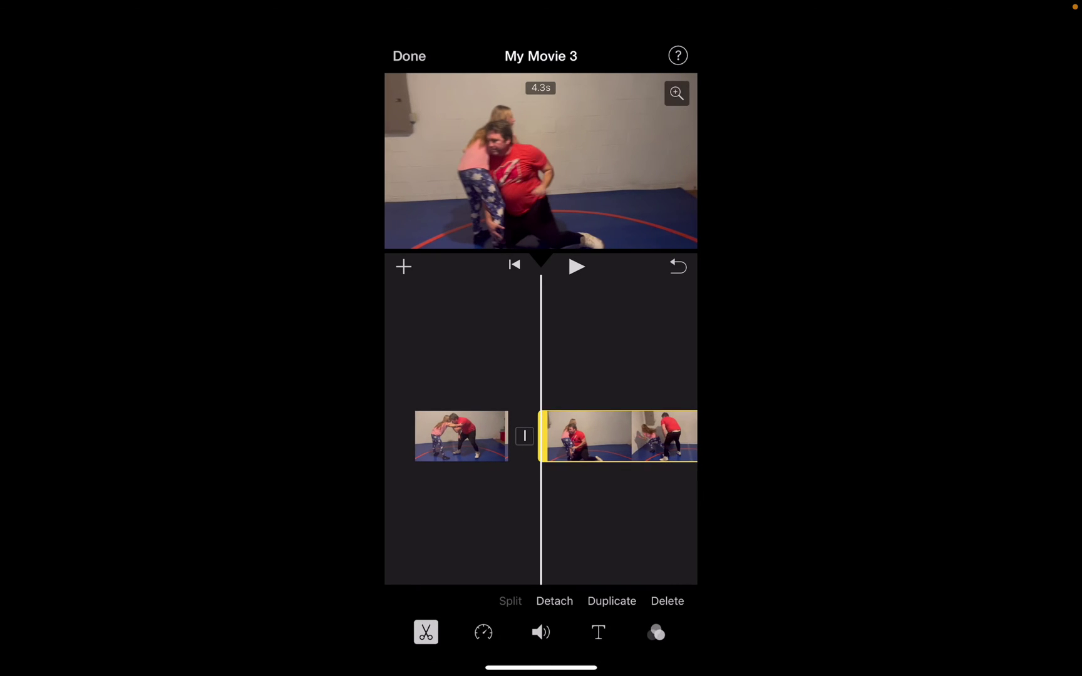
left_click(667, 601)
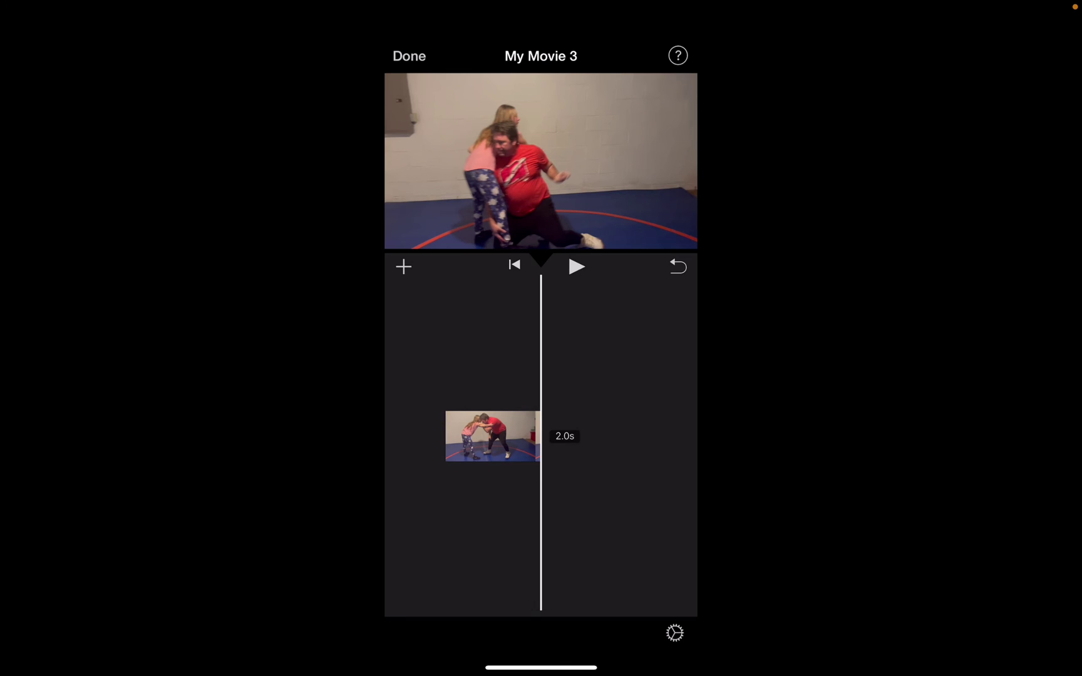
left_click(490, 436)
mouse_move(544, 435)
left_mouse_down()
mouse_move(581, 436)
mouse_move(542, 436)
left_mouse_up()
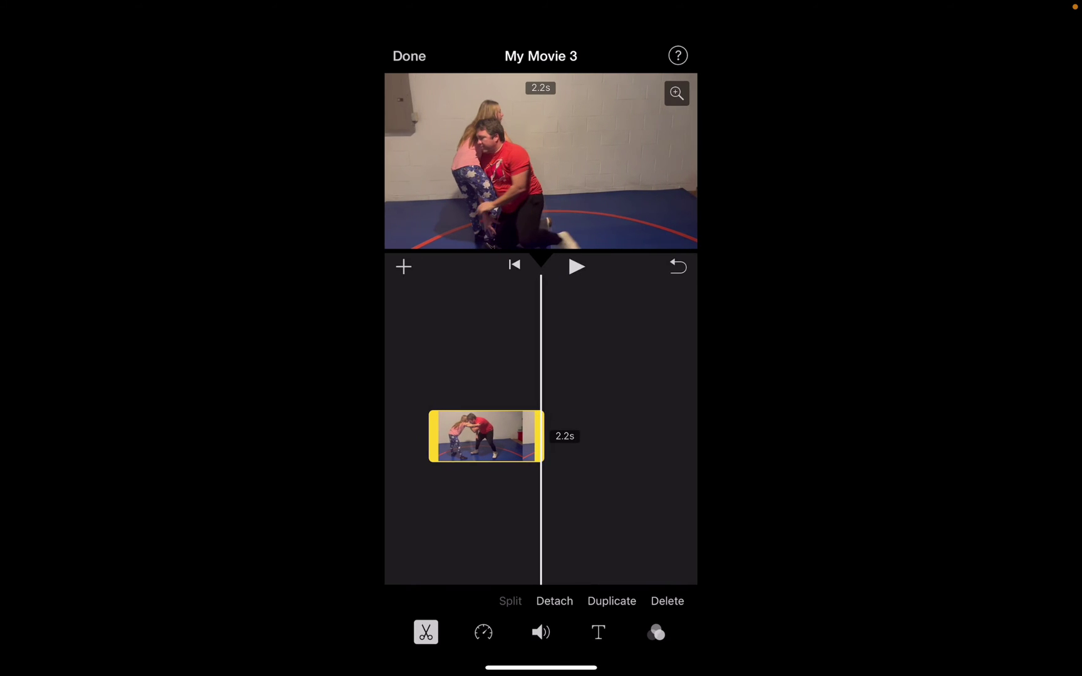